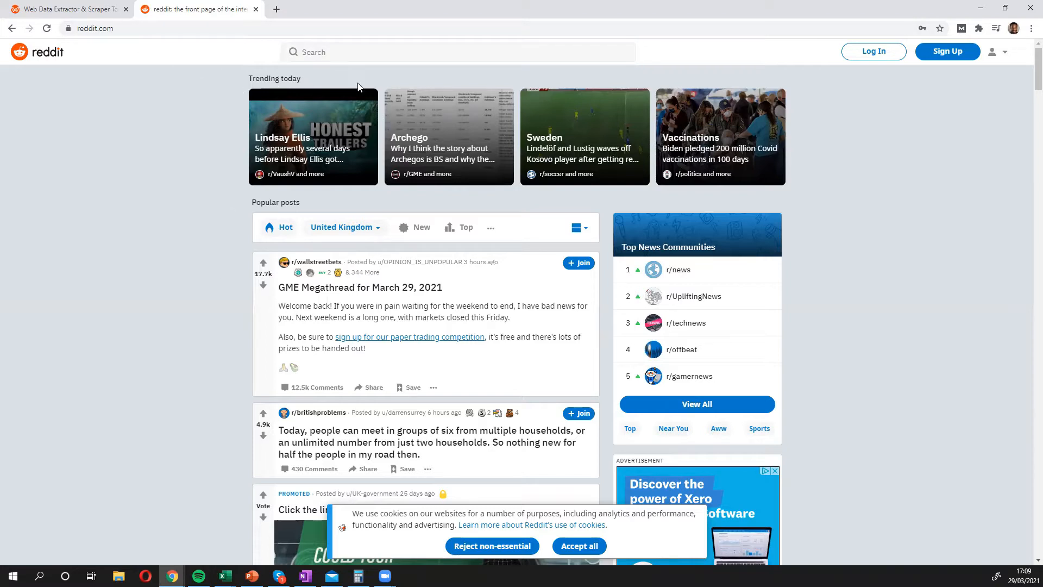
Search Reddit for "pepsi".
left_click(347, 48)
type("p")
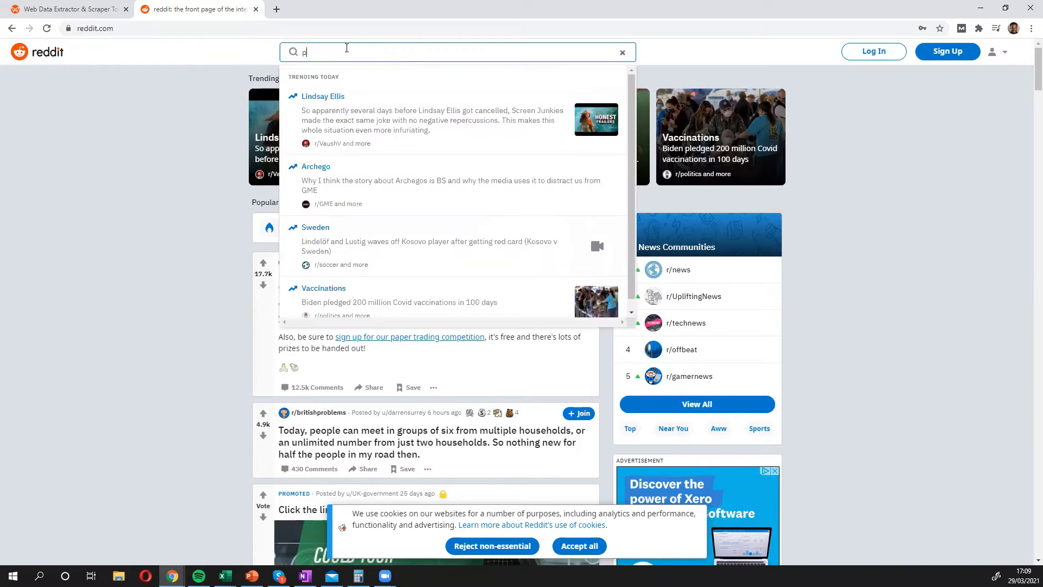
type("epsi")
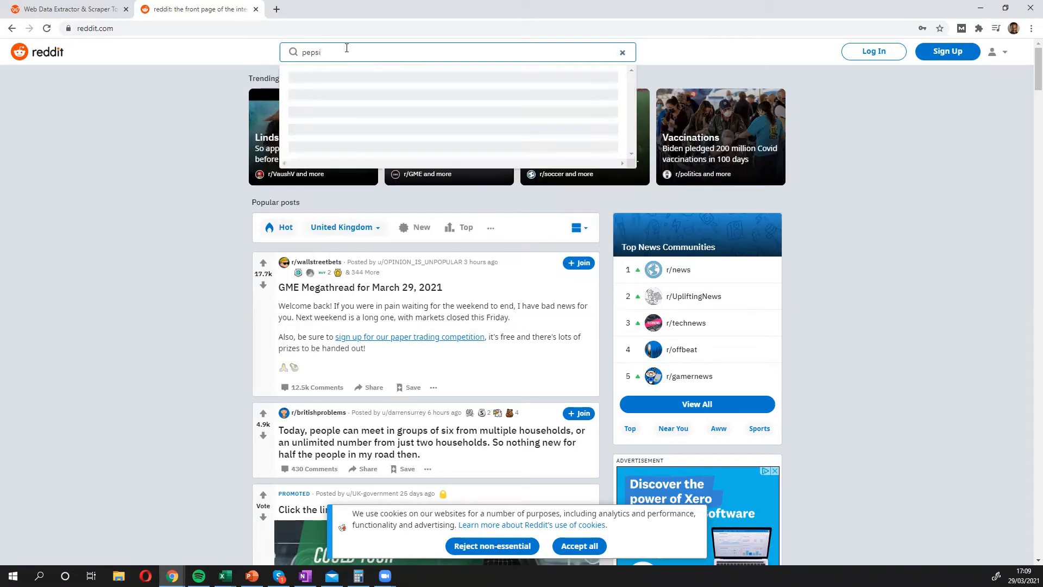
key("Return")
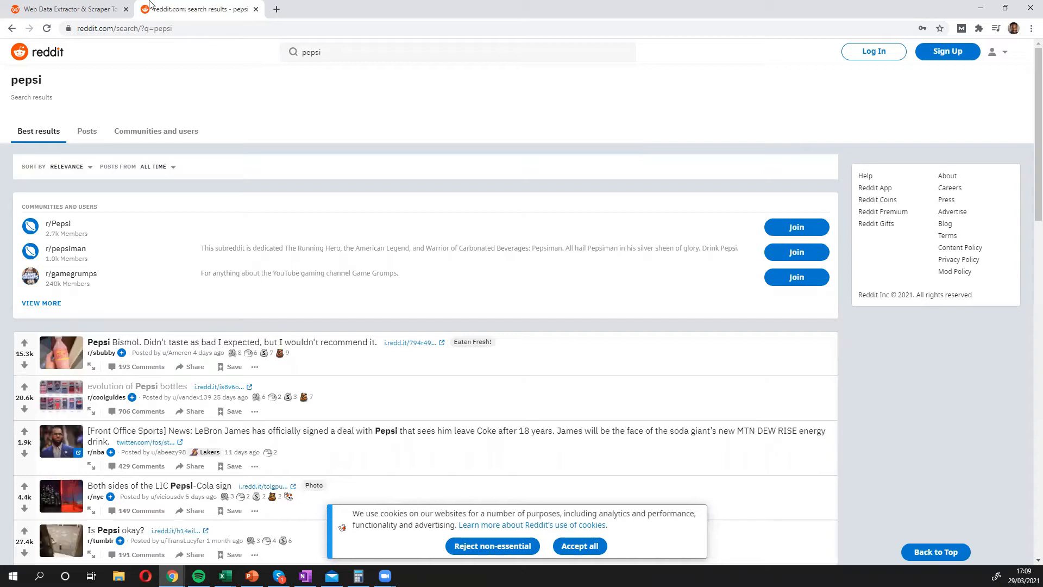
Switch to the Web Automation site and open the Reddit Search Results Extractor among its ready-made extractors for reddit.
left_click(101, 10)
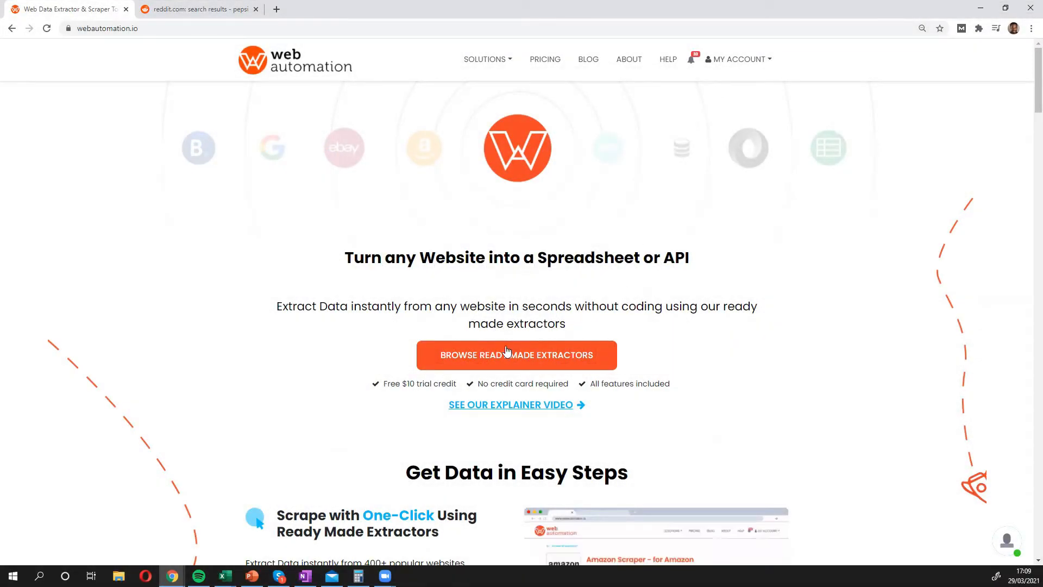
left_click(494, 356)
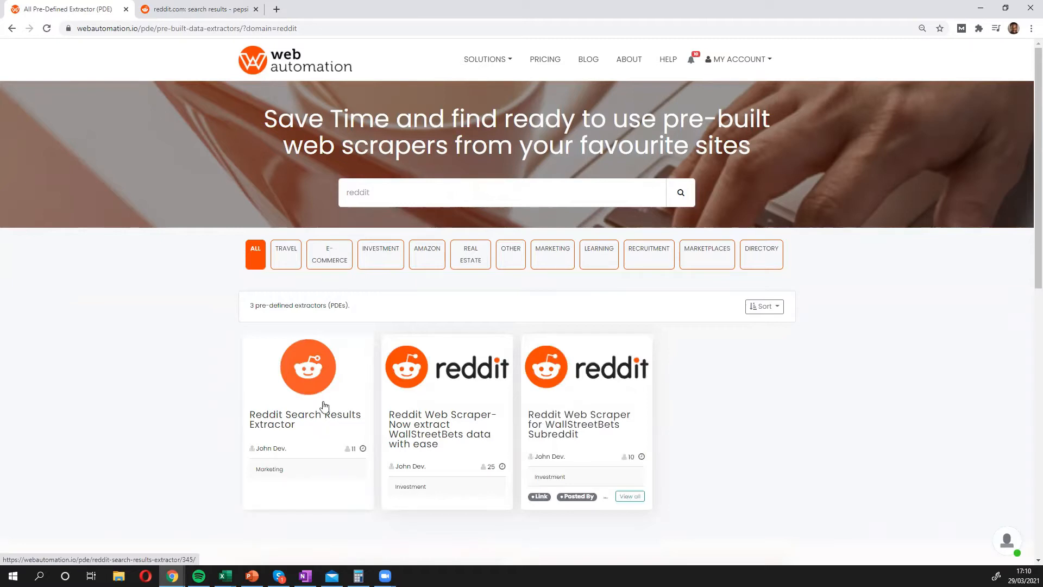
left_click(318, 429)
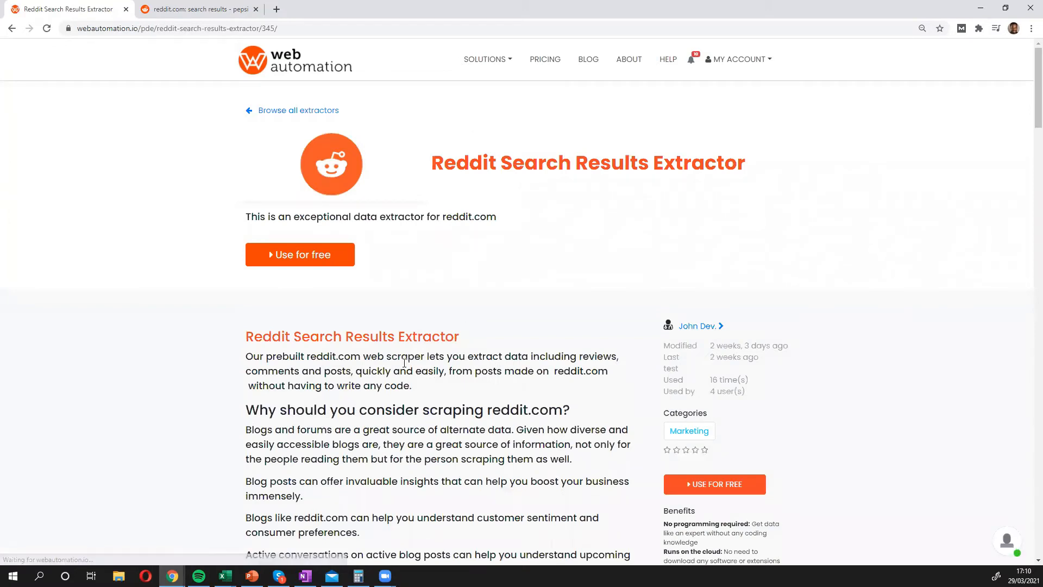
Read through the description of the Reddit Search Results Extractor and return to the start of the page.
scroll(448, 337, "down", 5)
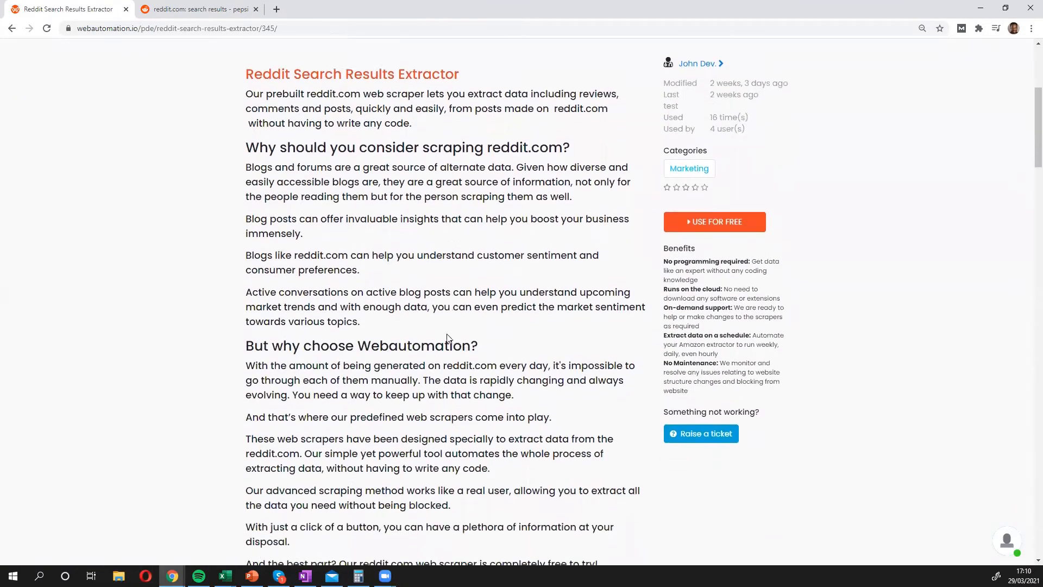
scroll(447, 338, "down", 5)
scroll(449, 338, "down", 5)
scroll(448, 338, "down", 2)
scroll(449, 333, "down", 3)
scroll(448, 337, "up", 16)
scroll(449, 337, "up", 3)
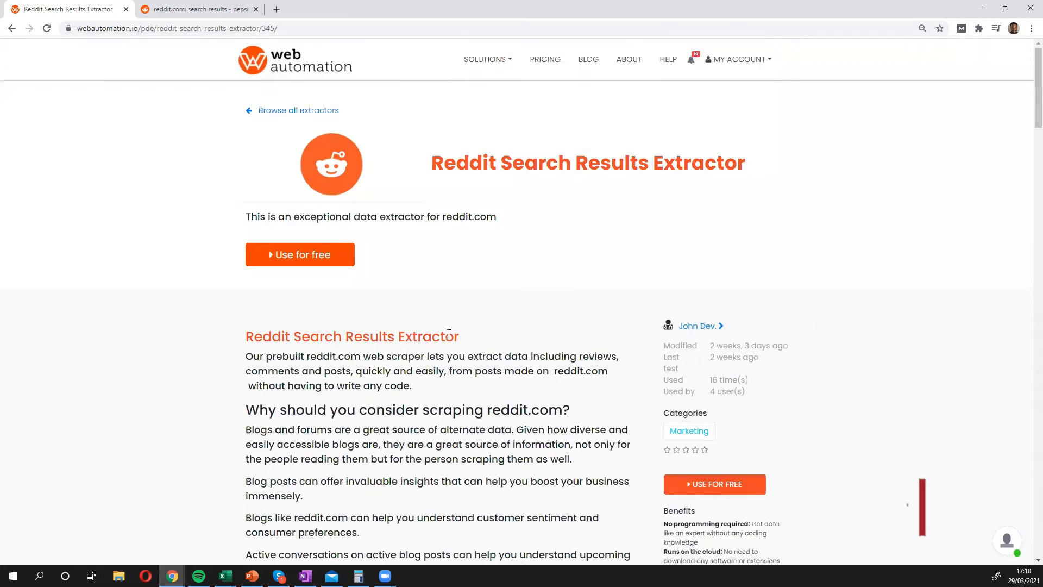
Choose to use the extractor for free and activate a new instance of it.
left_click(329, 264)
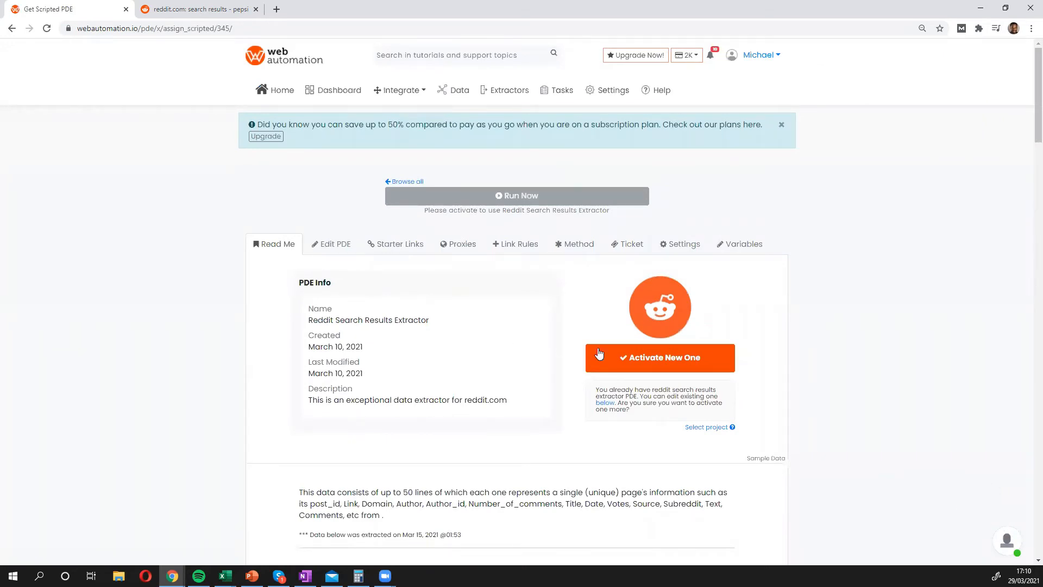
left_click(643, 360)
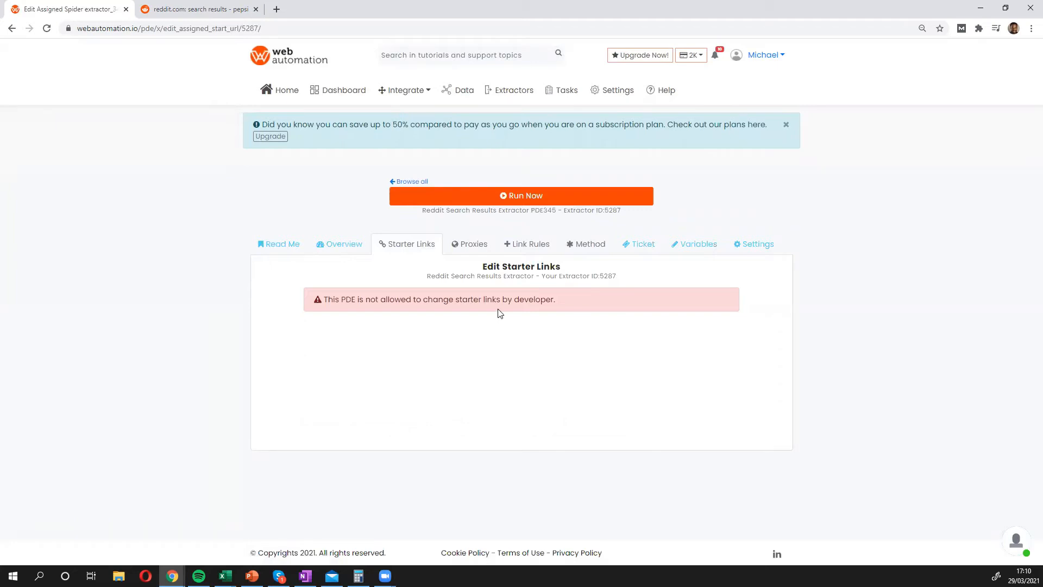
Run the new extractor with search criteria Pepsi, post count 50 and max comments 10, and dismiss the notice.
left_click(687, 246)
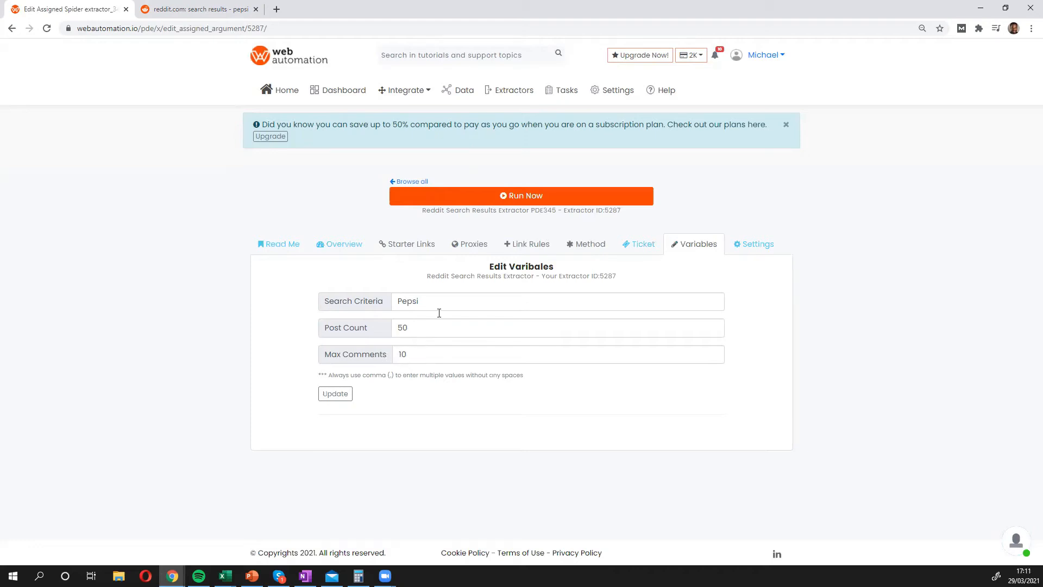
left_click(520, 197)
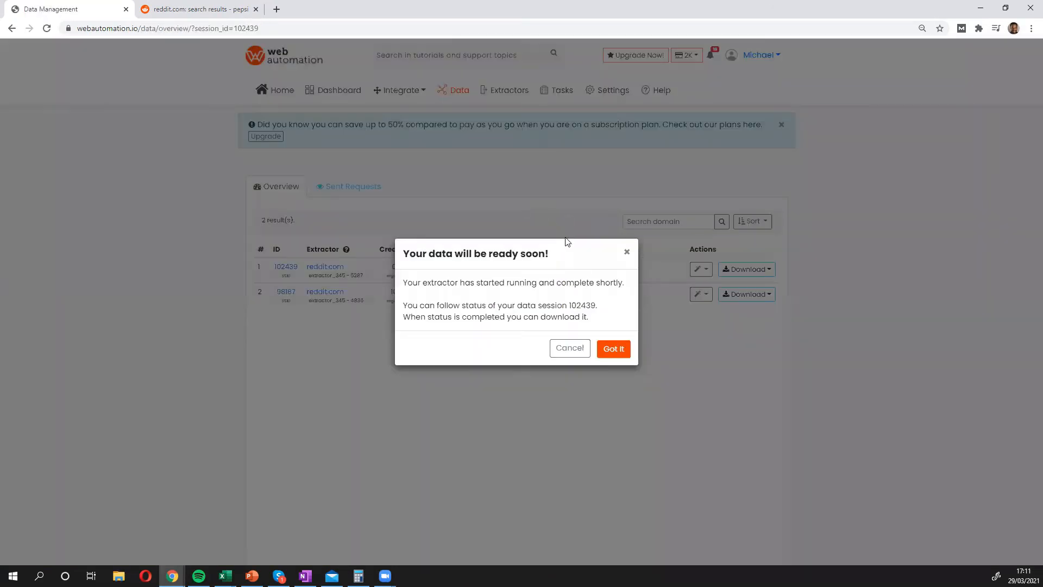
left_click(612, 350)
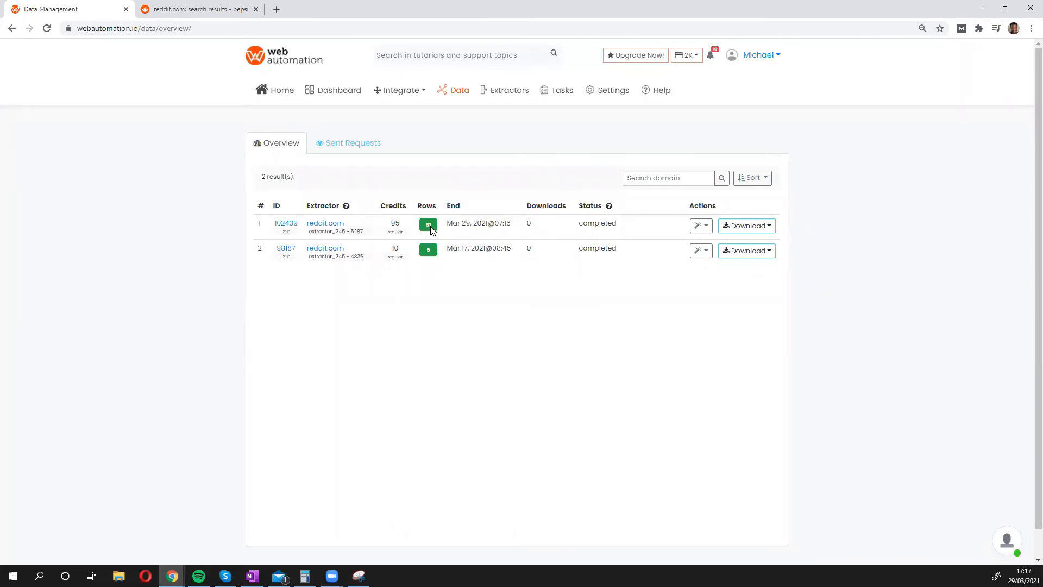
Download the newest completed reddit.com data session as an xlsx file into the Downloads folder under the suggested name.
left_click(756, 232)
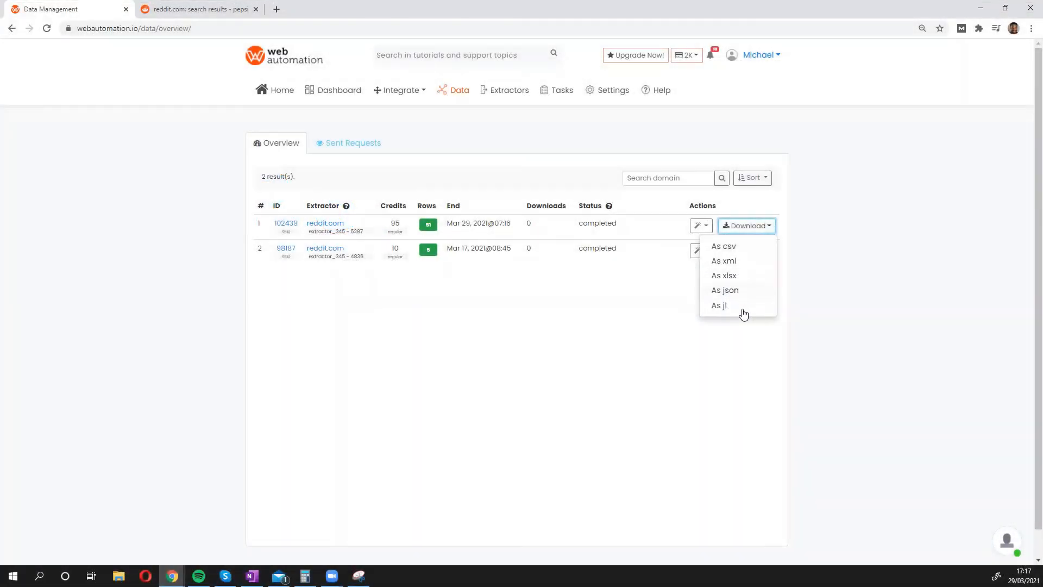
left_click(727, 276)
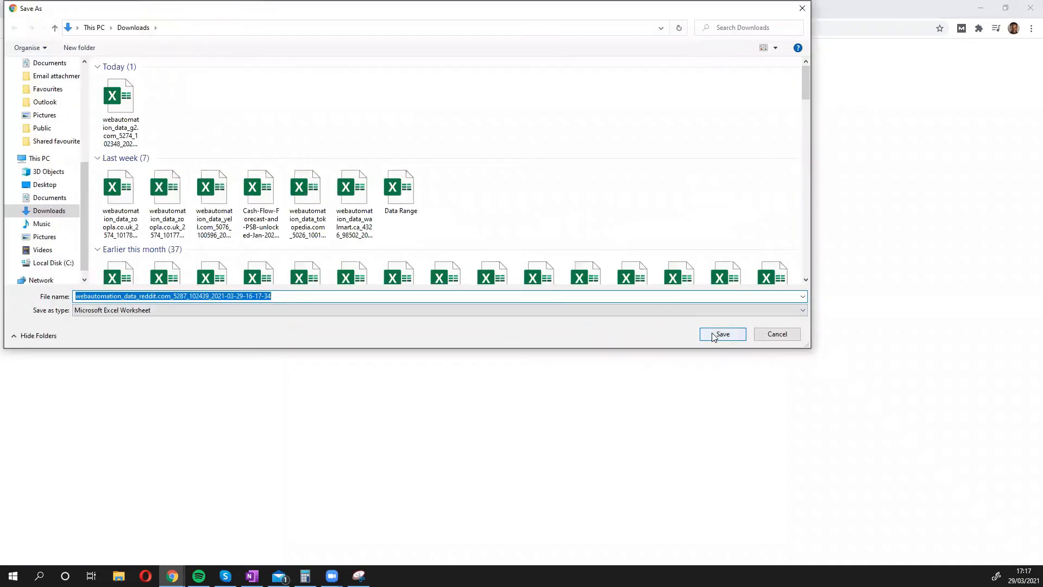
left_click(723, 334)
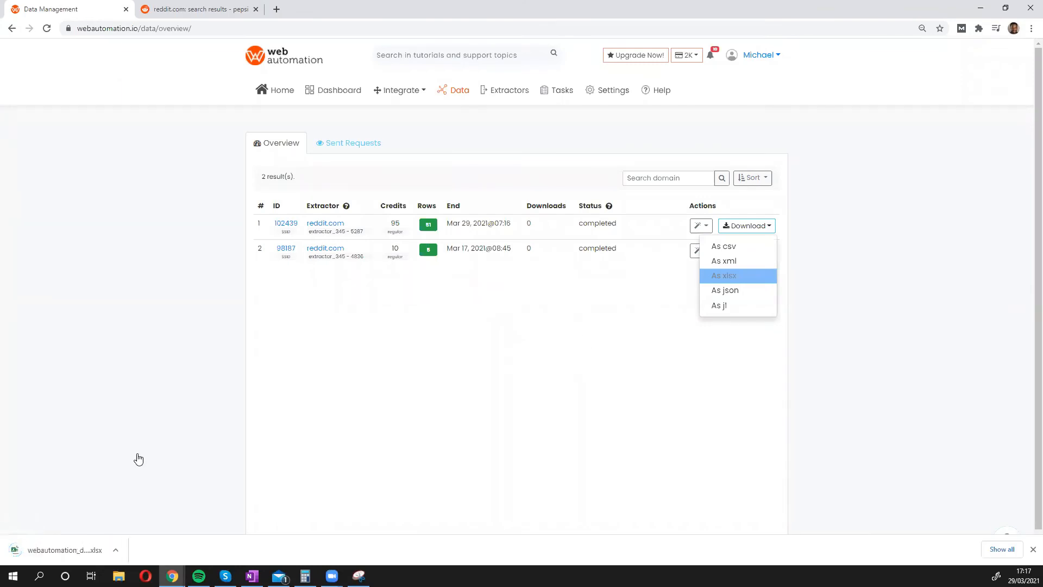
left_click(133, 459)
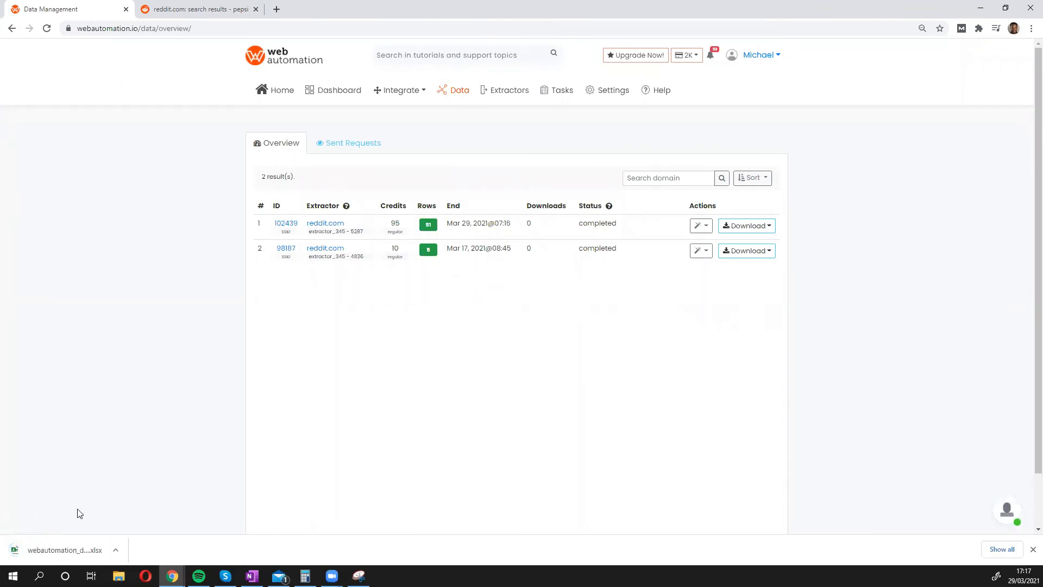
Open the downloaded xlsx file in Excel and maximize its window.
left_click(75, 552)
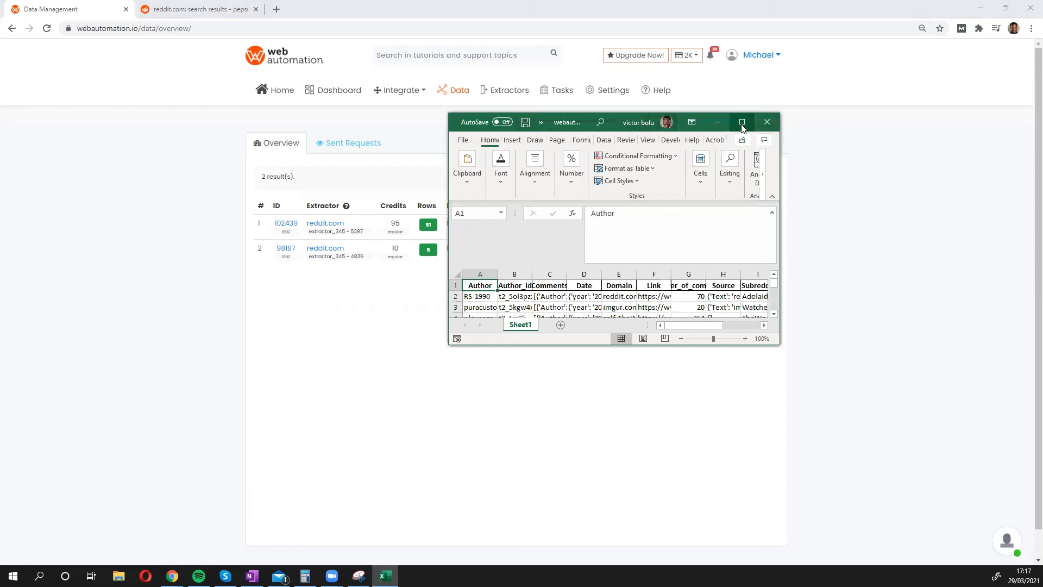
left_click(743, 121)
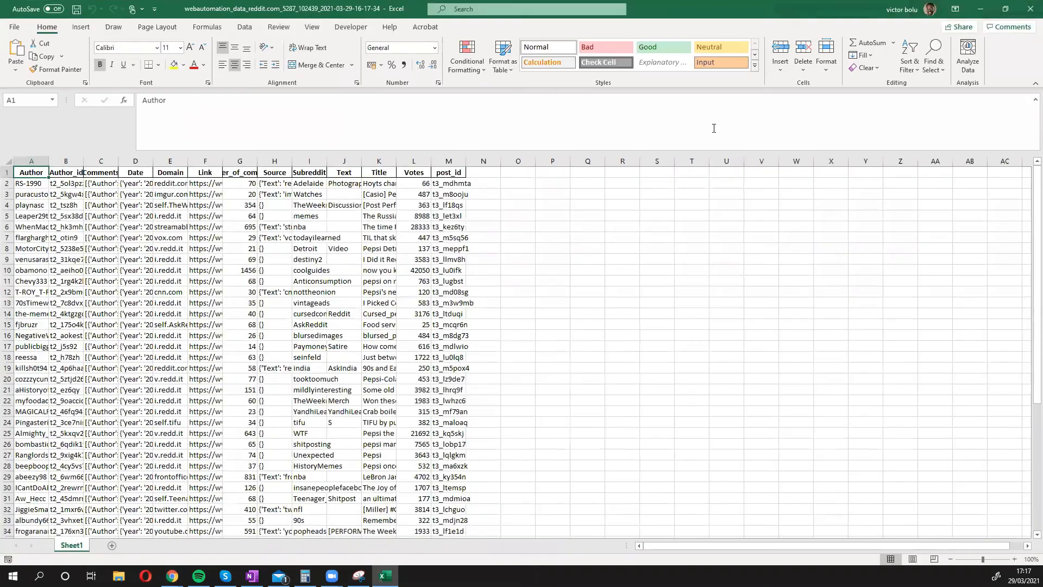
Inspect the author, author ID and comments of the first record, enlarging the formula bar to fit the whole comments text.
left_click(30, 186)
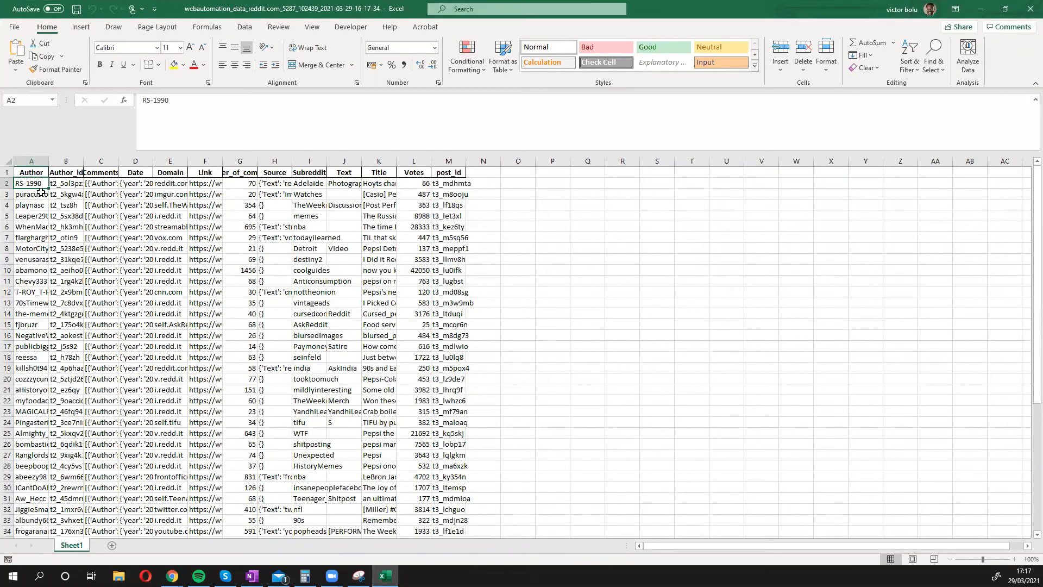
left_click(61, 184)
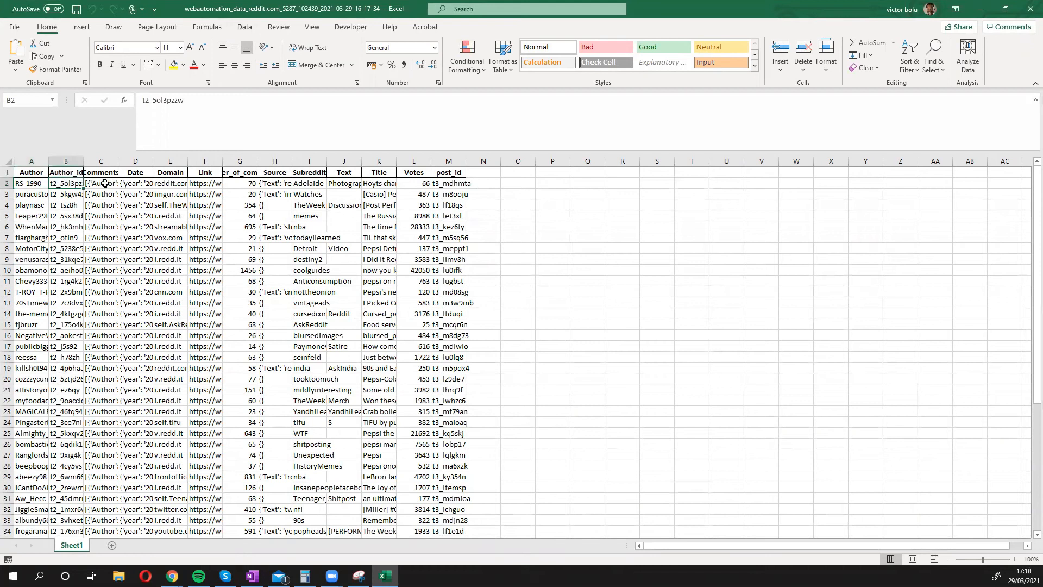
left_click(105, 184)
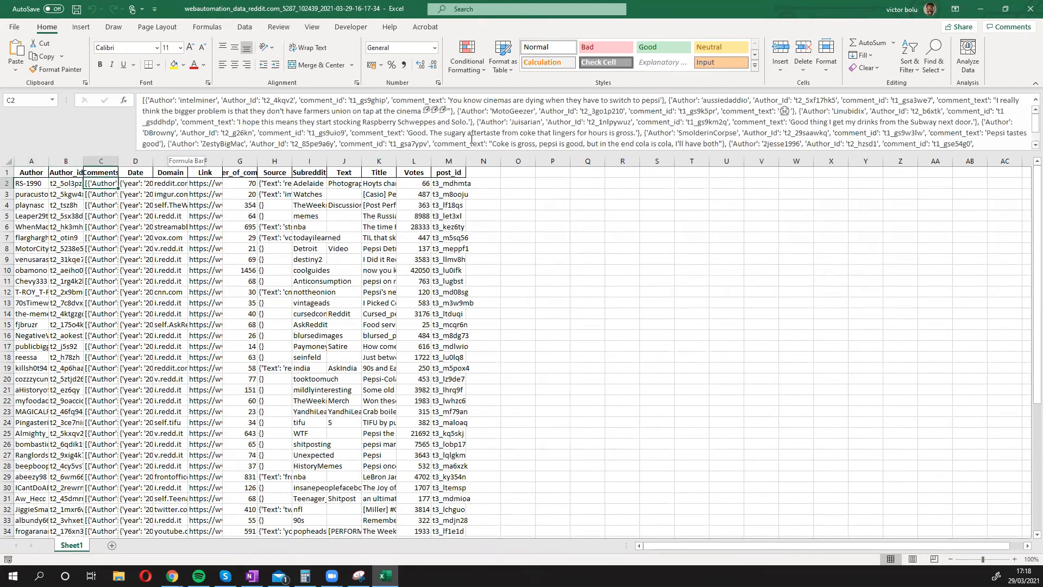
left_click_drag(482, 152, 485, 221)
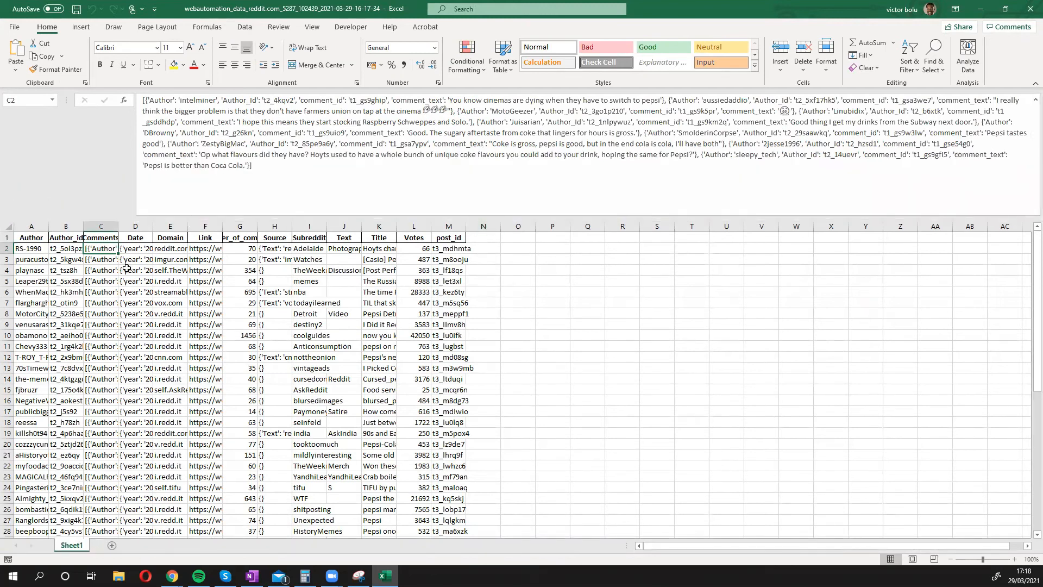
Check the first record's date, domain and link, and widen the Number_of_comments column to fit its full header.
left_click(134, 252)
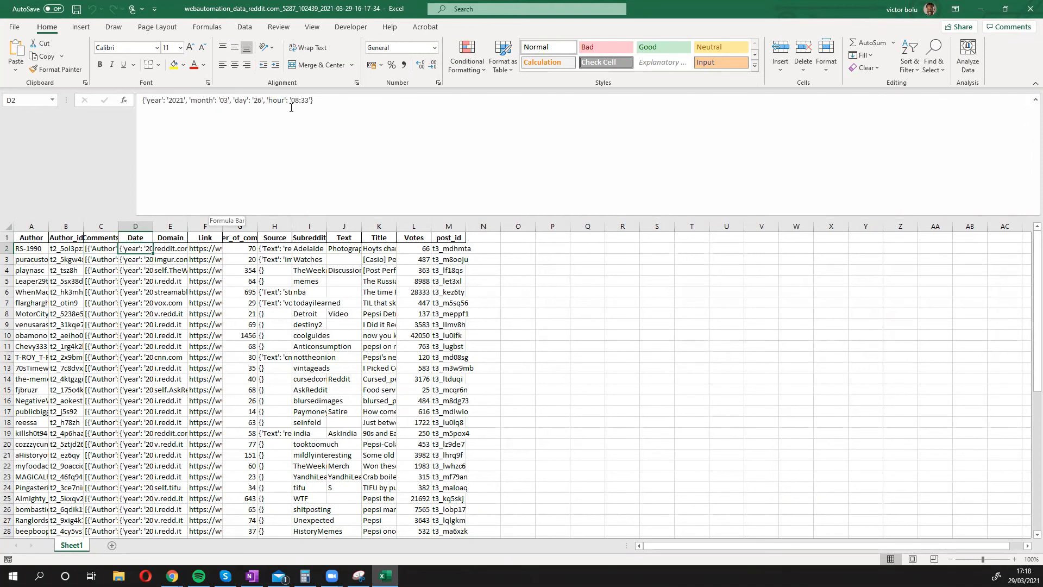
left_click(163, 248)
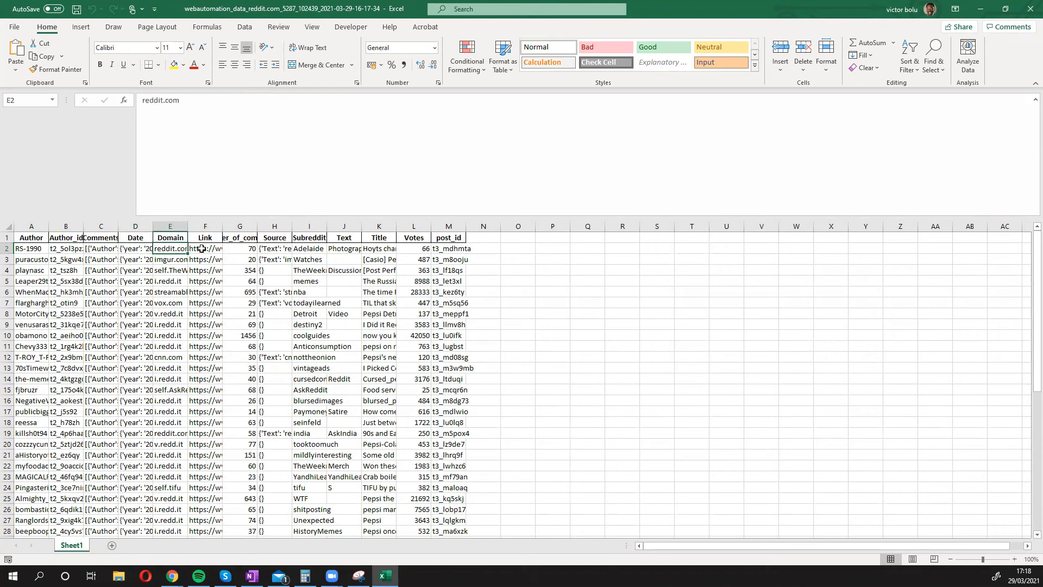
left_click(202, 249)
left_click(236, 248)
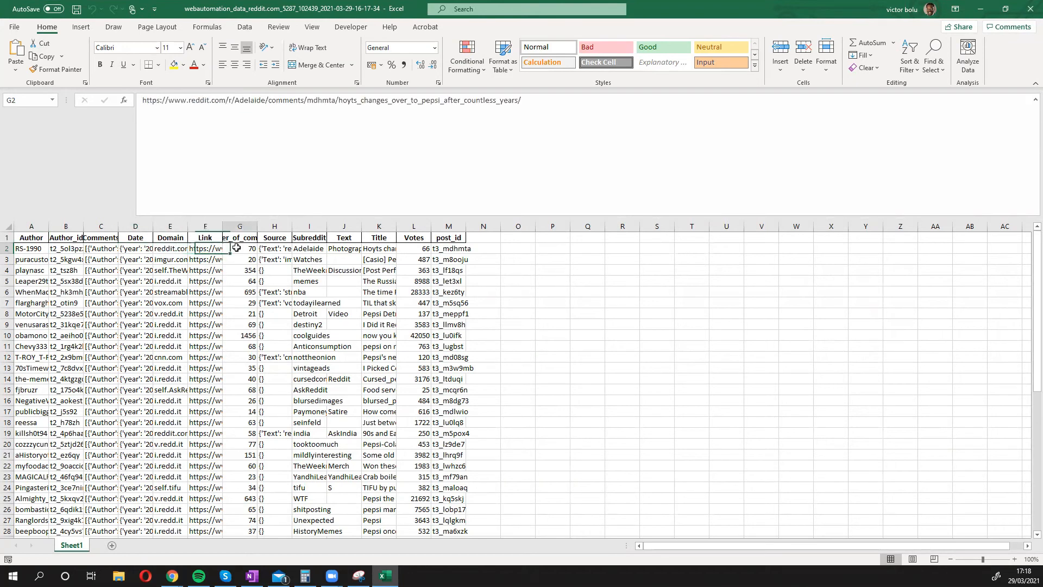
left_click_drag(256, 226, 308, 226)
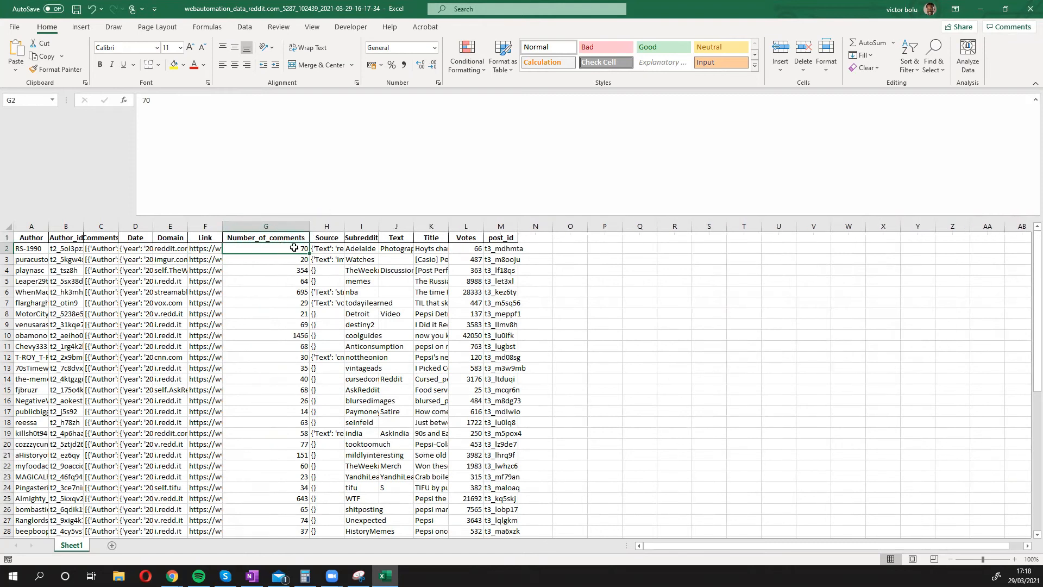
Inspect the subreddit, title and votes of the first record.
left_click(358, 249)
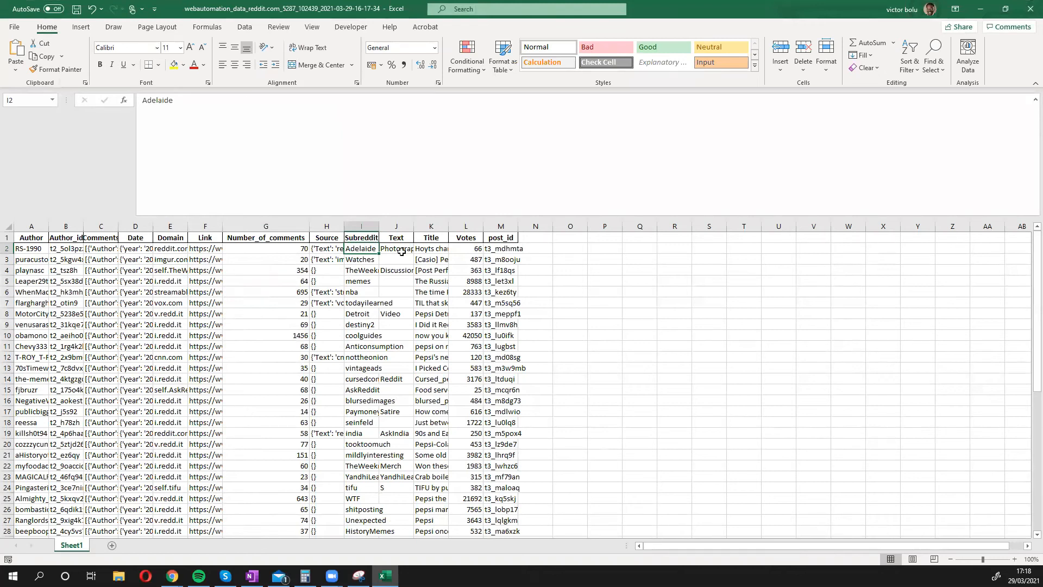
left_click(432, 250)
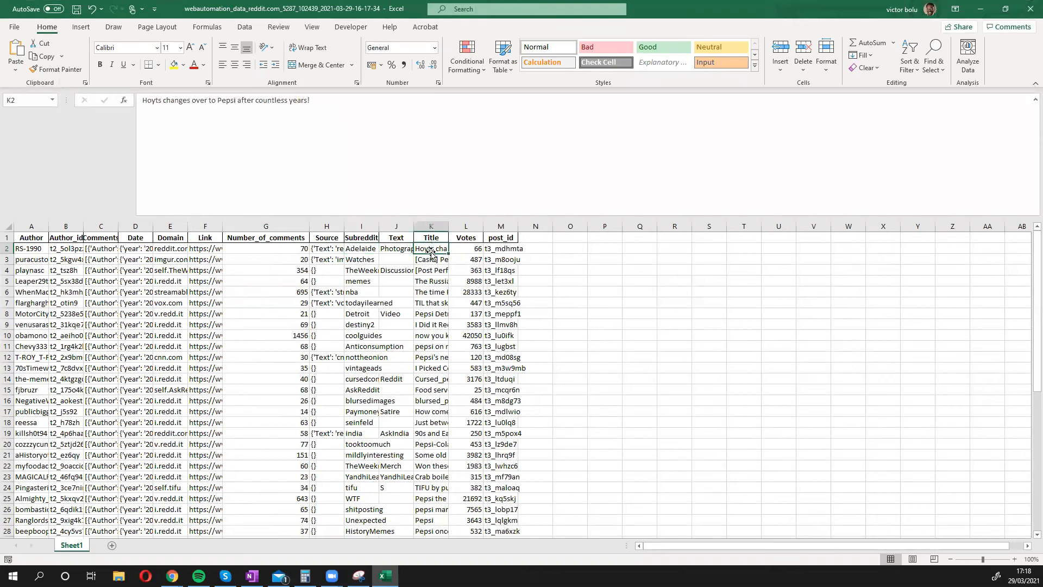
left_click(467, 248)
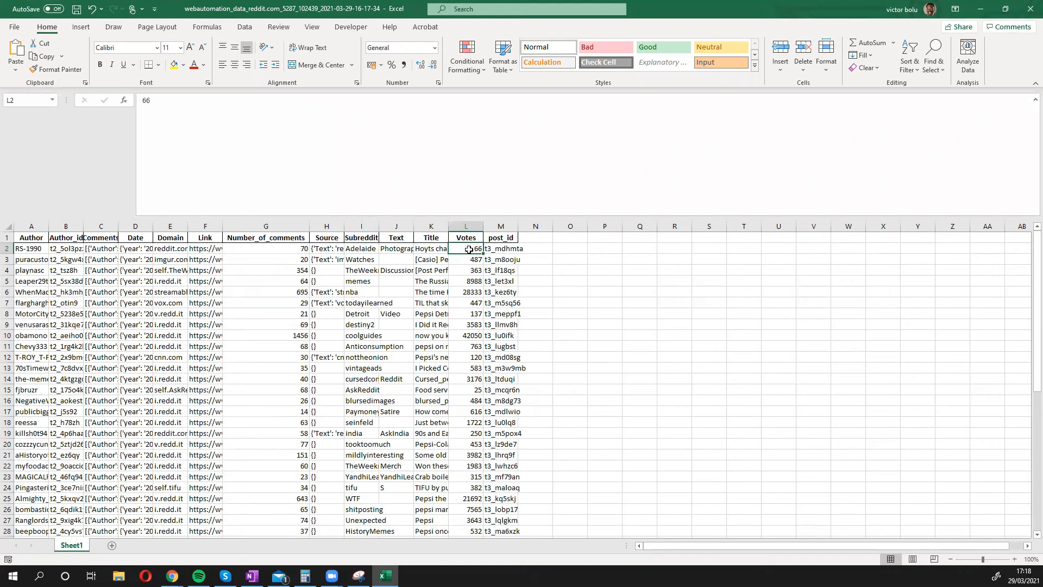